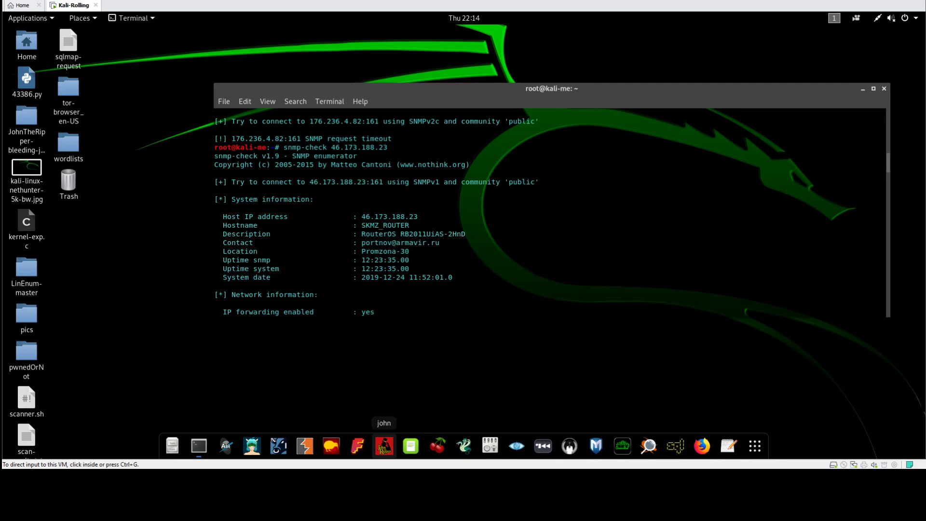
Bring up the desktop menu for folders, icon arrangement and background, keeping the 46.173.188.23 snmp-check results visible.
right_click(161, 251)
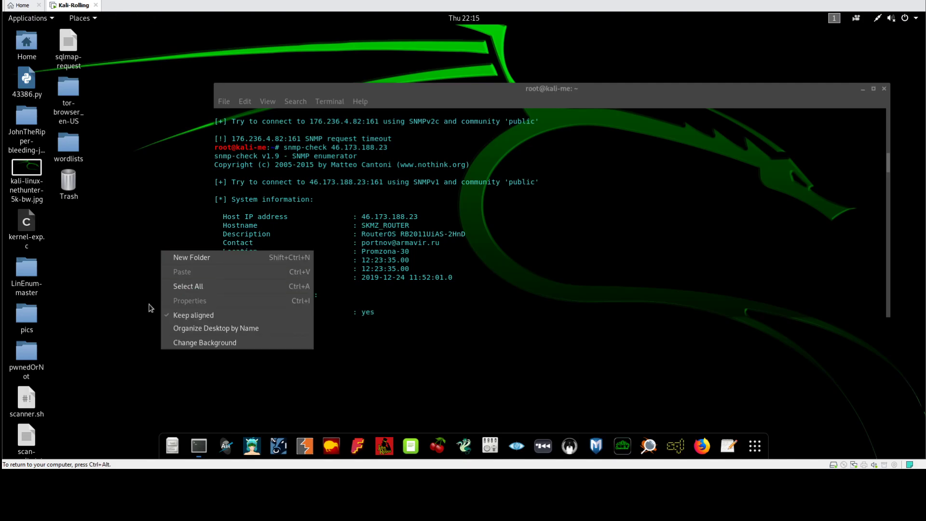
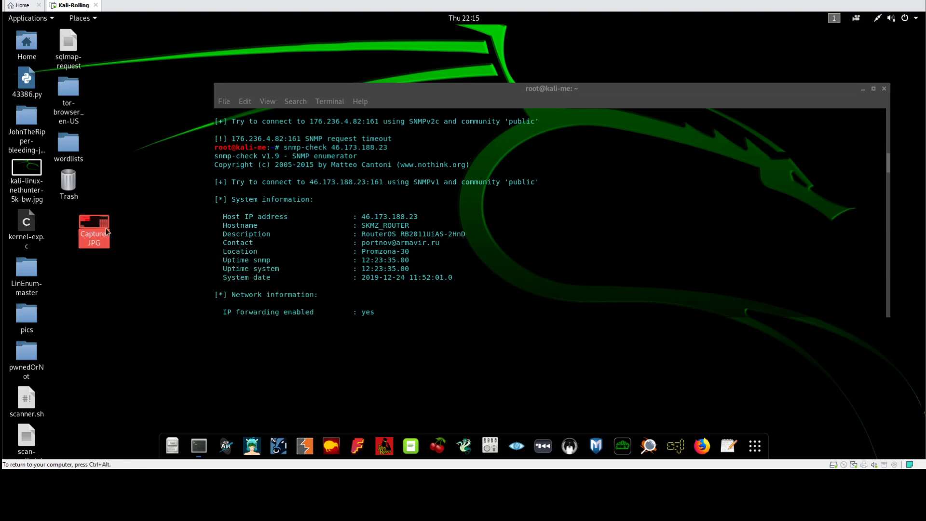
Paste Capture.JPG onto the desktop to view the SNMP diagram with its properties.
key("Return")
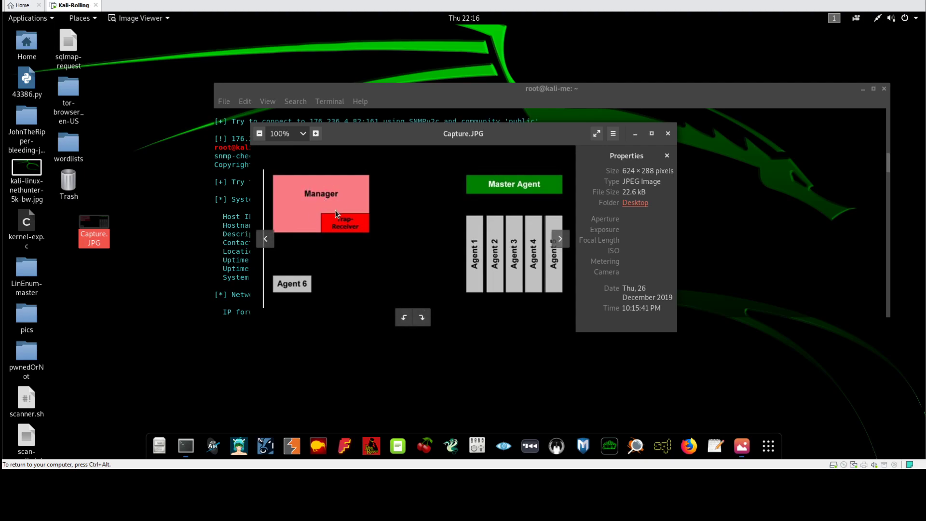
key("ctrl+alt")
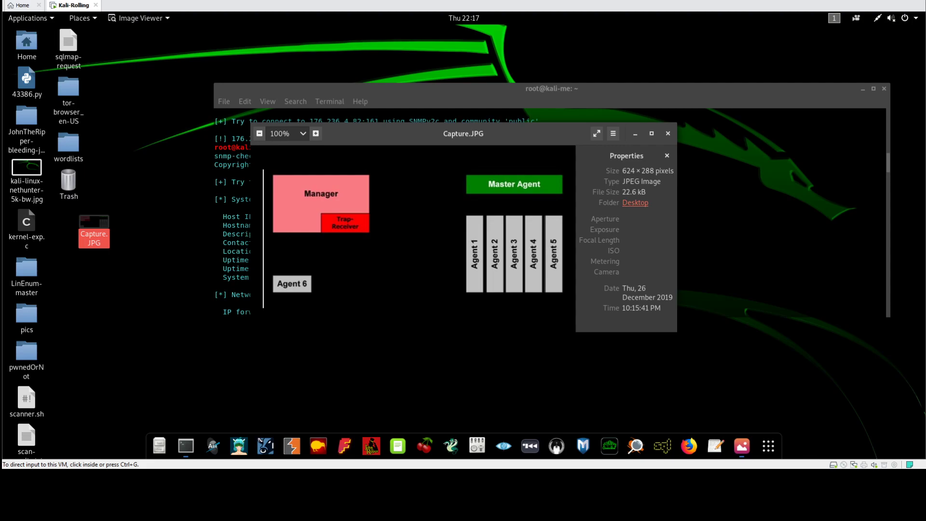
Focus the Capture.JPG viewer window and return input control to the Kali virtual machine.
left_click(410, 130)
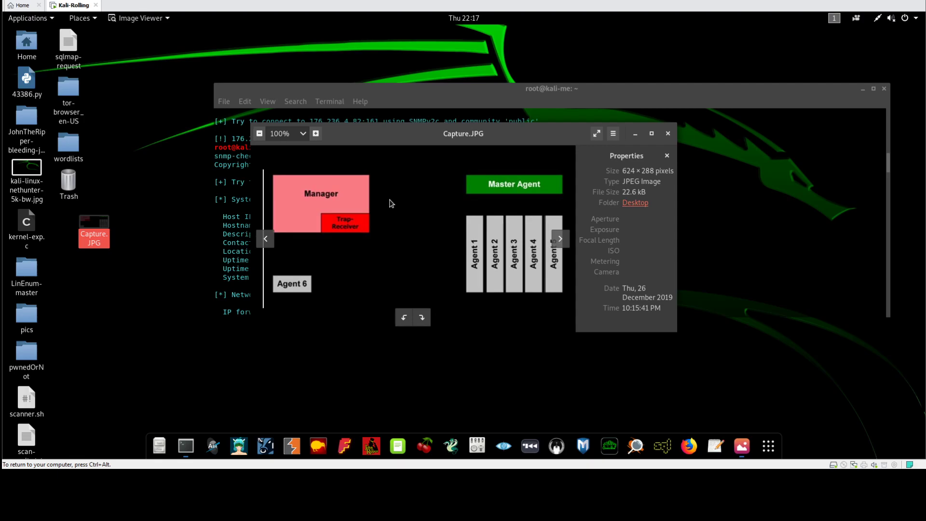
key("ctrl+alt")
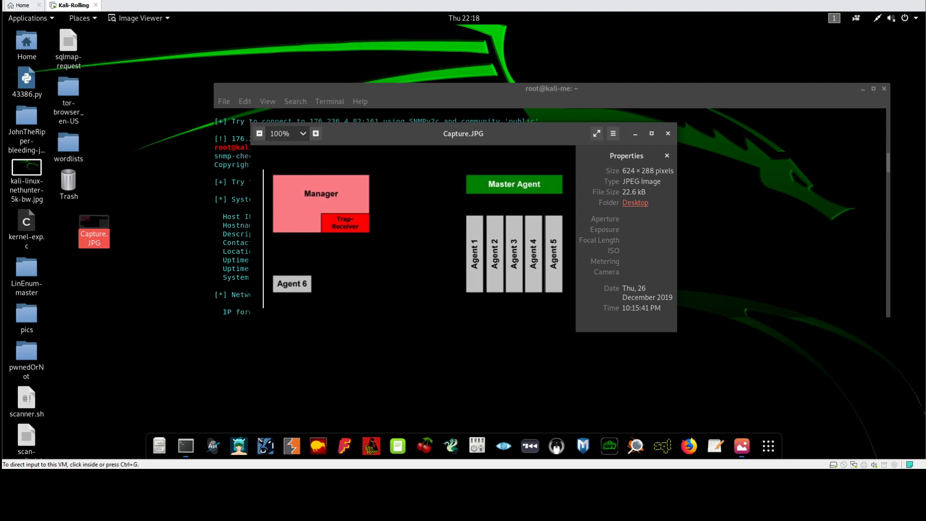
left_click(322, 226)
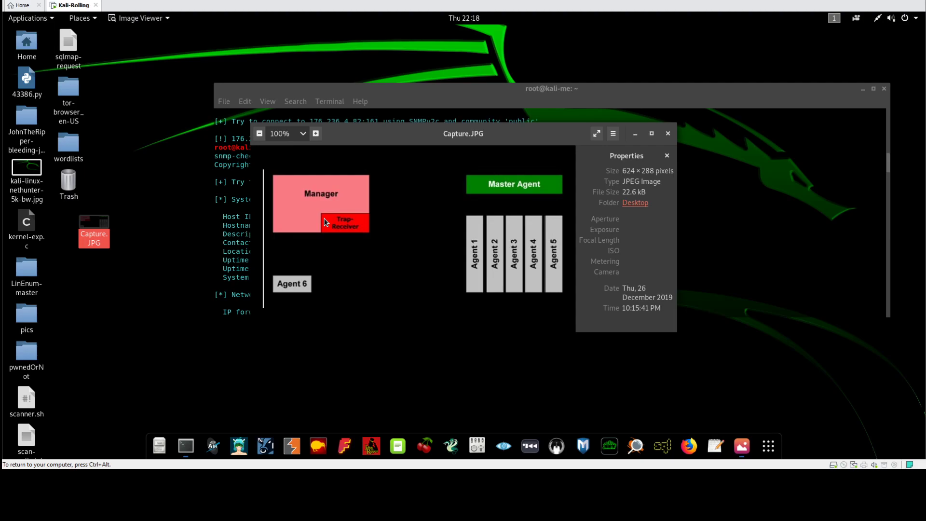
Move the diagram window right to uncover the terminal's snmp-check output.
left_click_drag(397, 134, 483, 152)
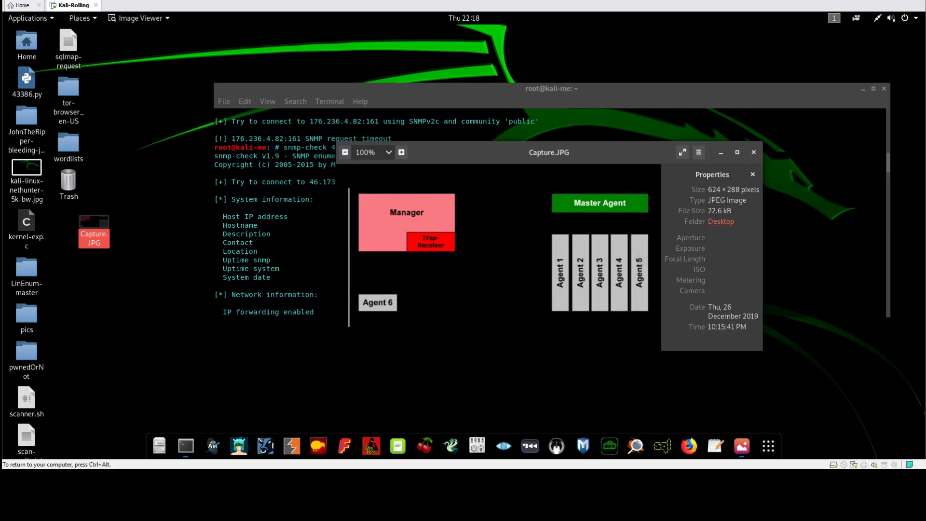
mouse_move(464, 230)
mouse_move(425, 226)
Drag the diagram window back left, then close Capture.JPG to return to the terminal.
key("ctrl+alt")
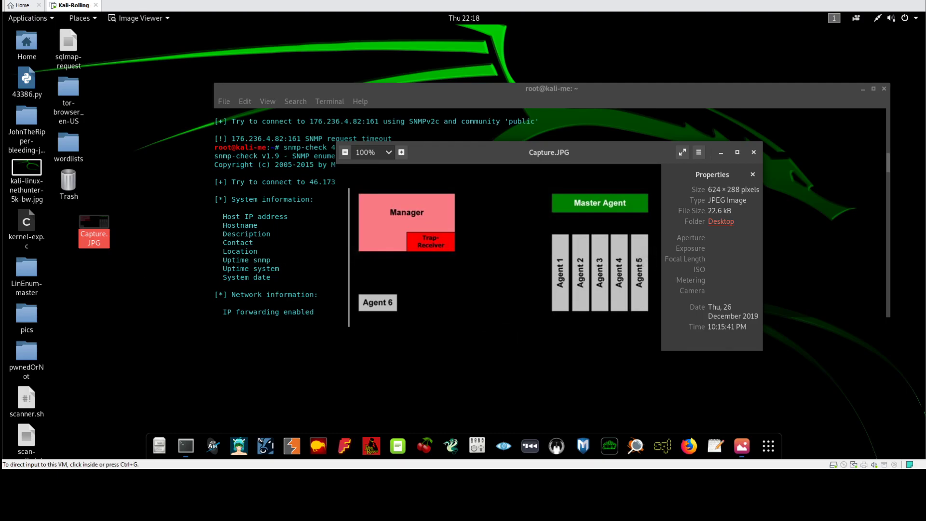
left_click(124, 188)
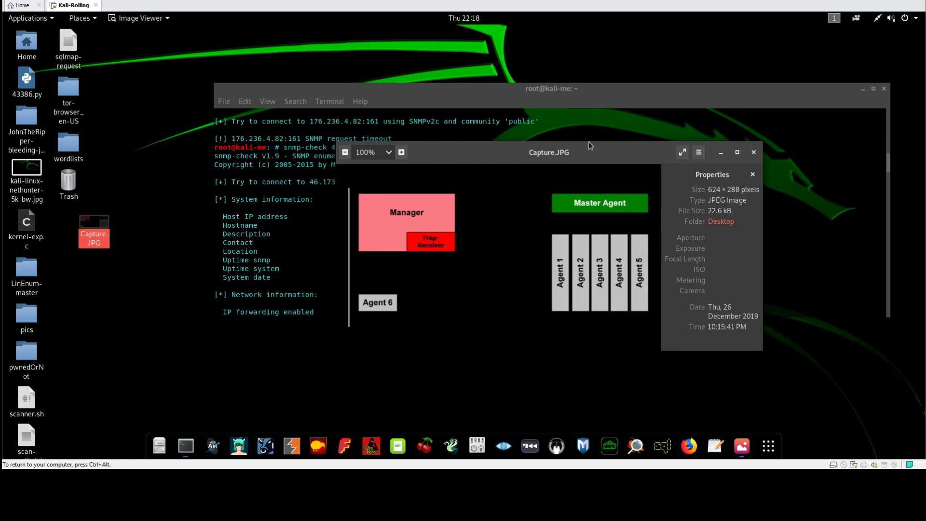
left_click_drag(590, 148, 521, 147)
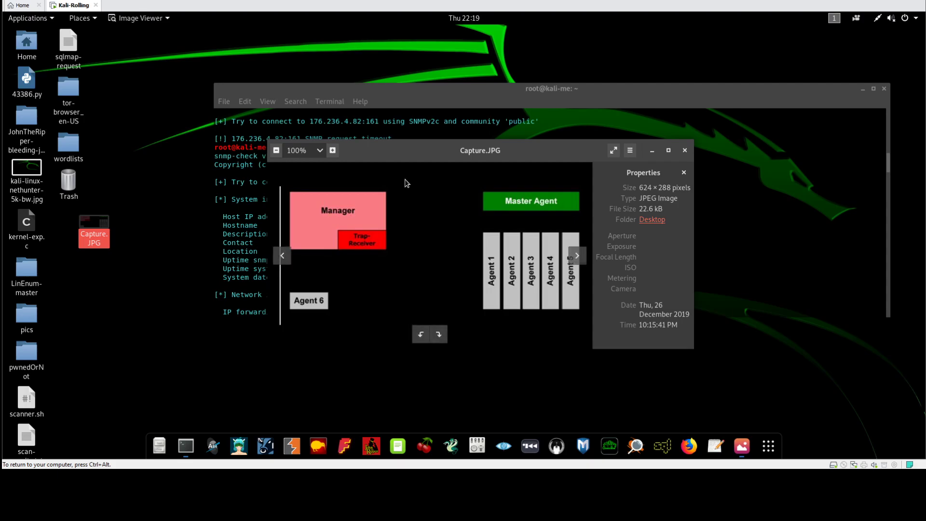
left_click(684, 150)
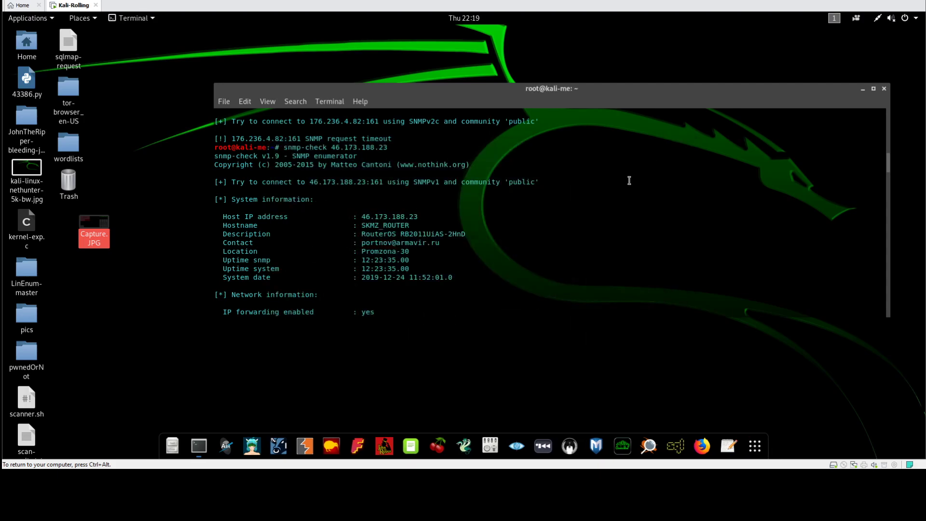
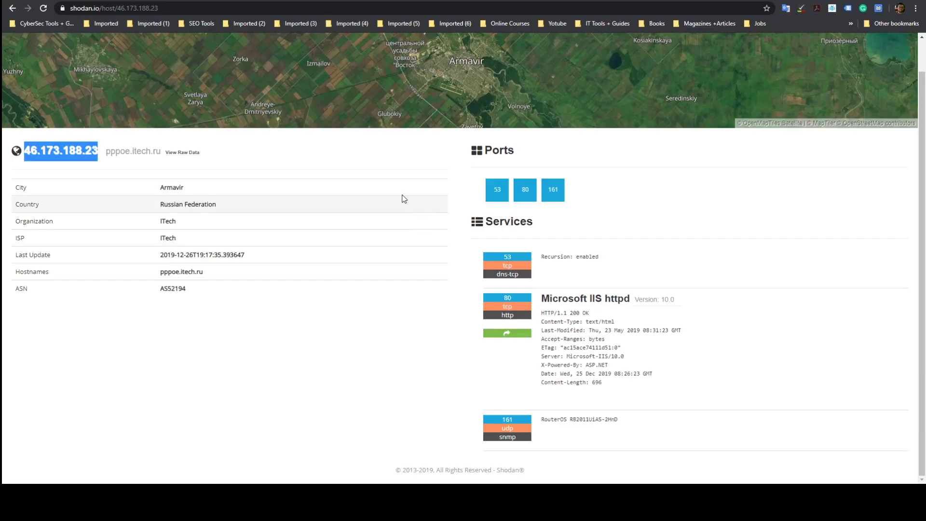
Go back to the port:161 results, highlight 161 in the query, and browse the host list.
scroll(392, 193, "up", 2)
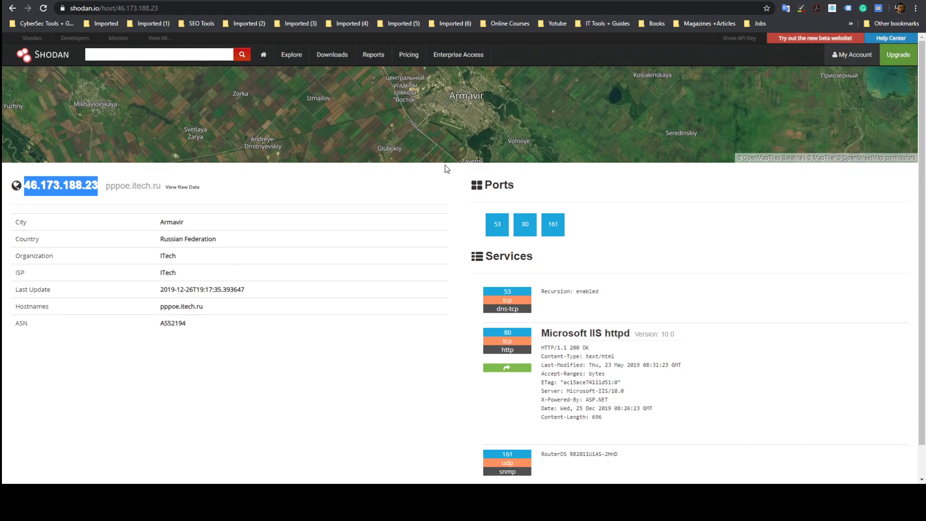
left_click(13, 8)
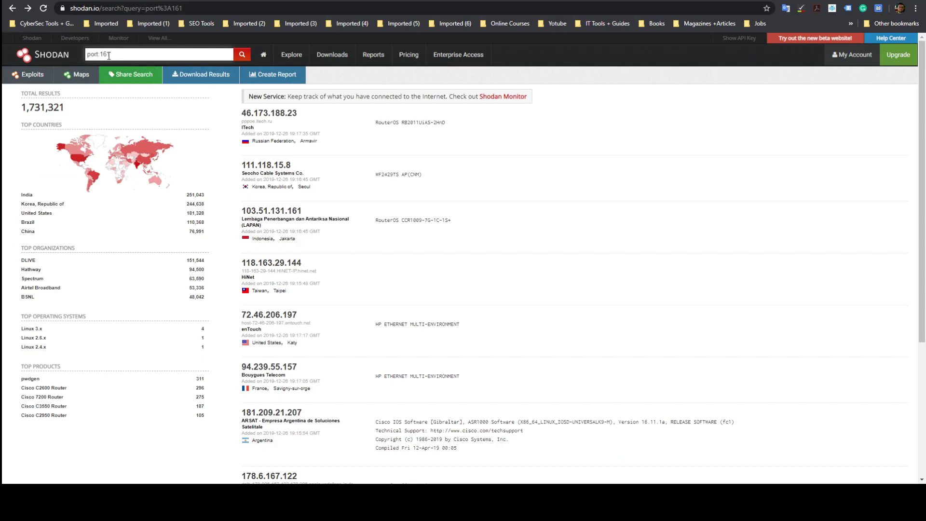
left_click_drag(111, 55, 102, 54)
scroll(359, 212, "down", 4)
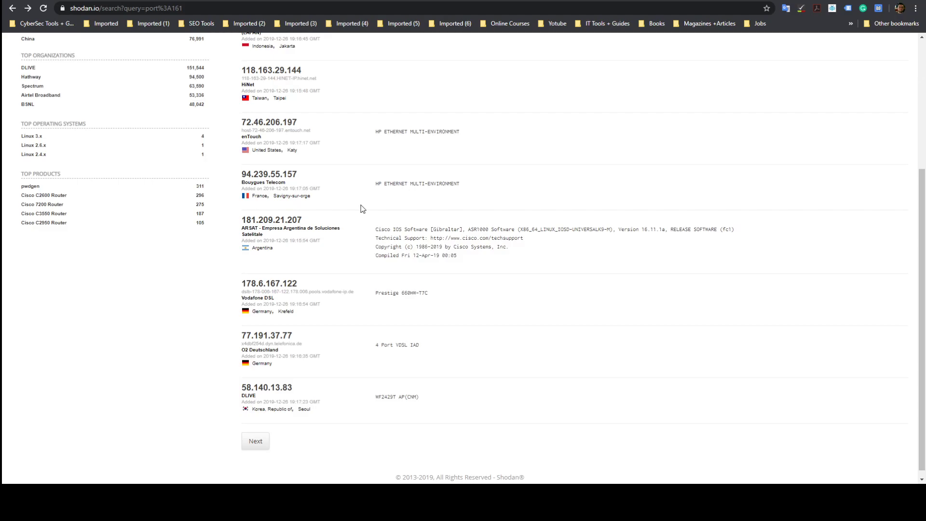
scroll(363, 208, "up", 4)
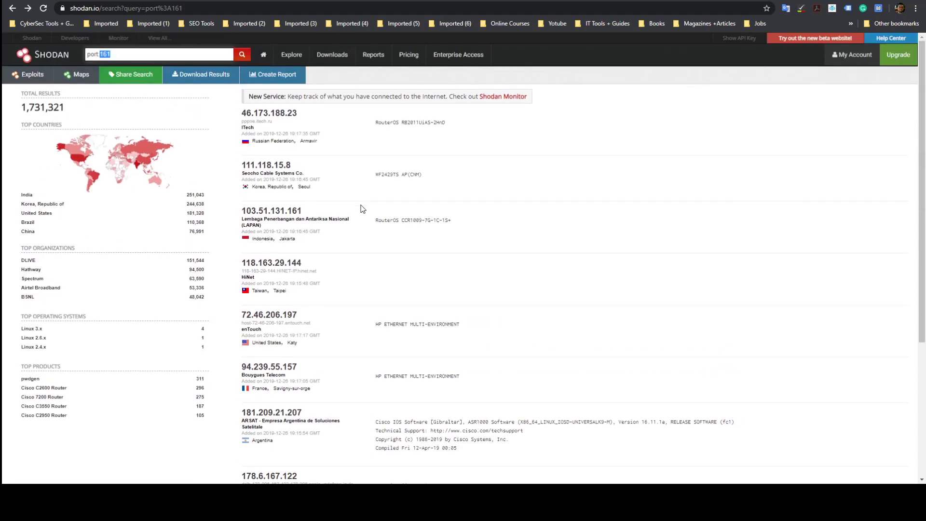
Open the 103.51.131.161 host page, point out SNMP on port 161, and copy the IP.
left_click(264, 212)
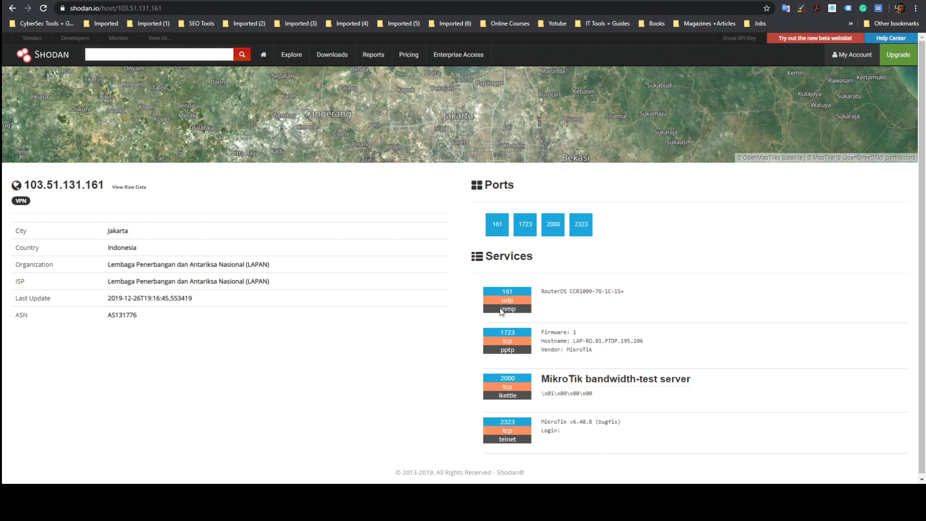
double_click(506, 308)
left_click_drag(101, 190, 28, 185)
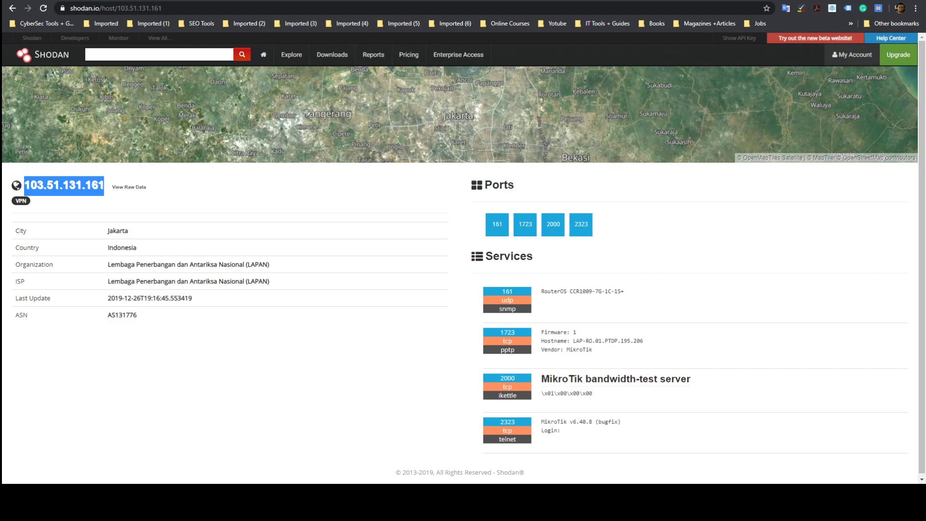
key("alt+Tab")
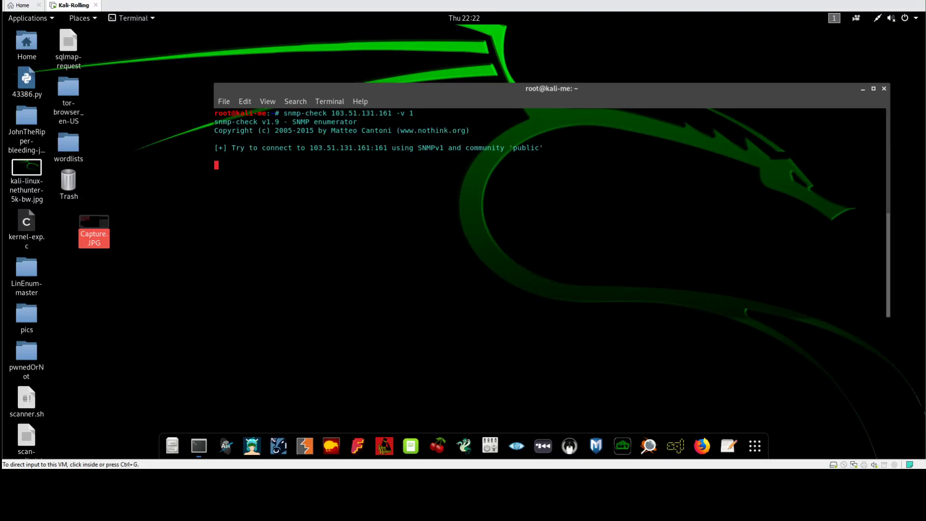
In the Kali VM terminal, highlight the running snmp-check 103.51.131.161 -v 1 command.
left_click(388, 172)
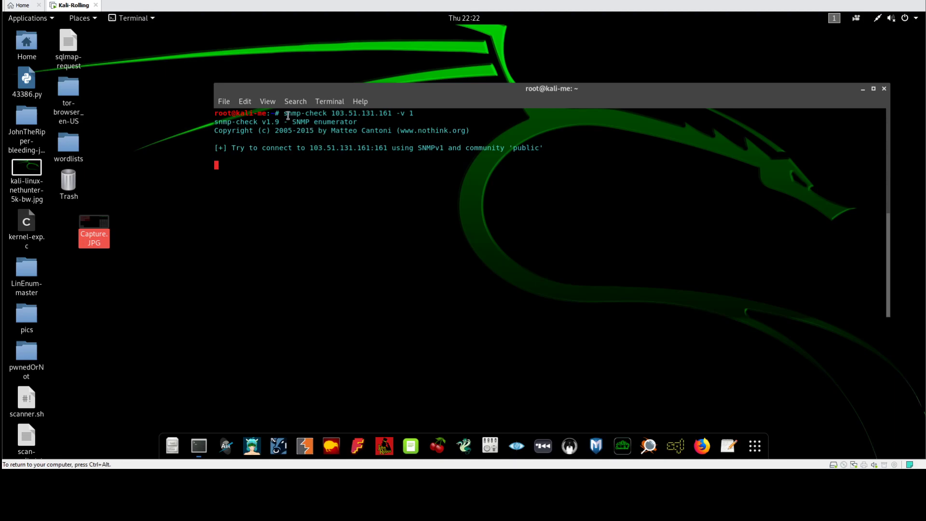
left_click_drag(284, 113, 413, 115)
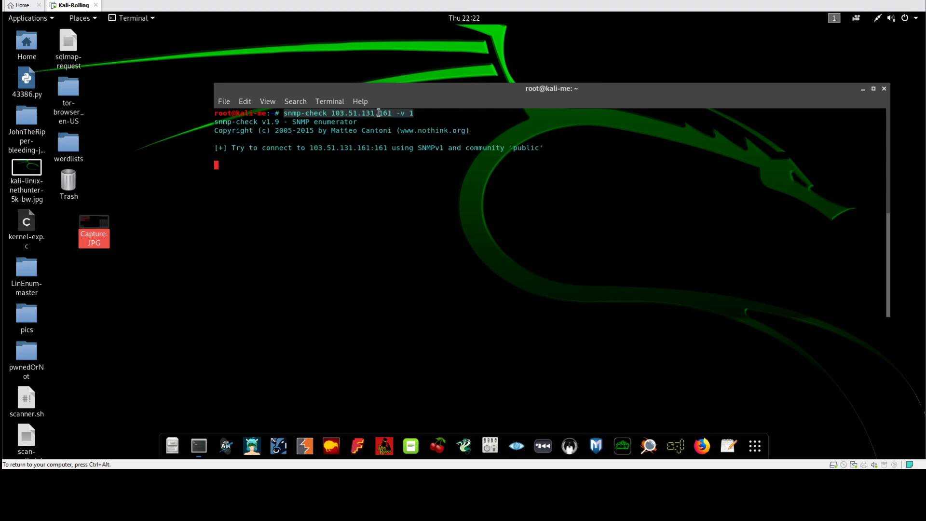
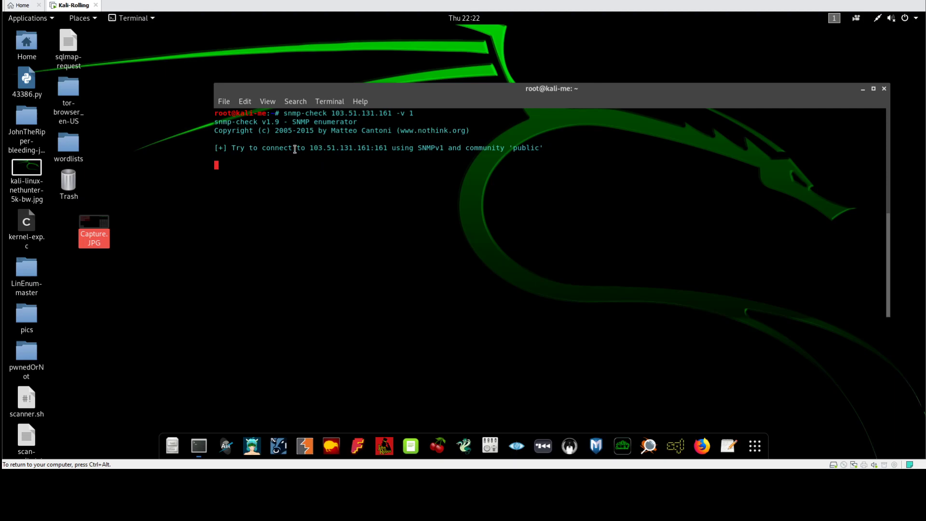
Interrupt the stalled SNMPv1 snmp-check and rerun it against 103.51.131.161 with -v 2c.
key("ctrl+c")
key("Up")
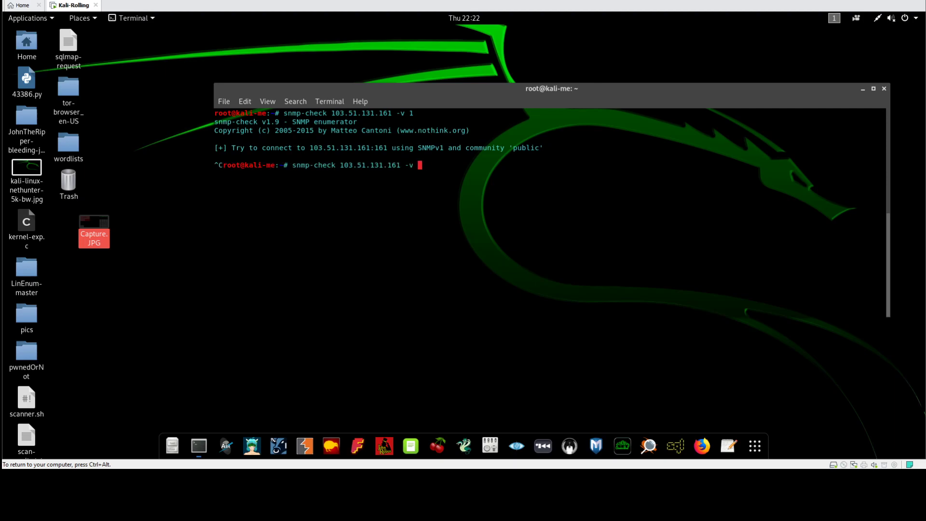
key("BackSpace")
type("2c")
key("Return")
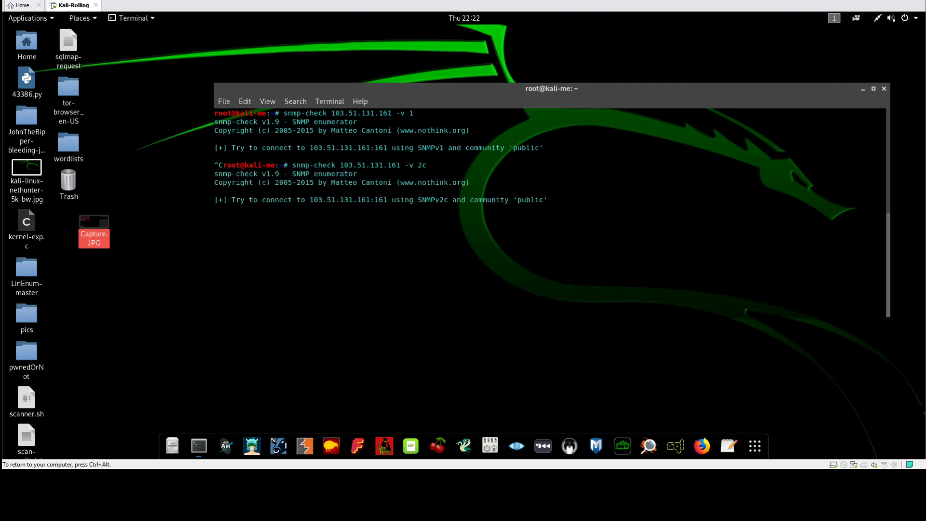
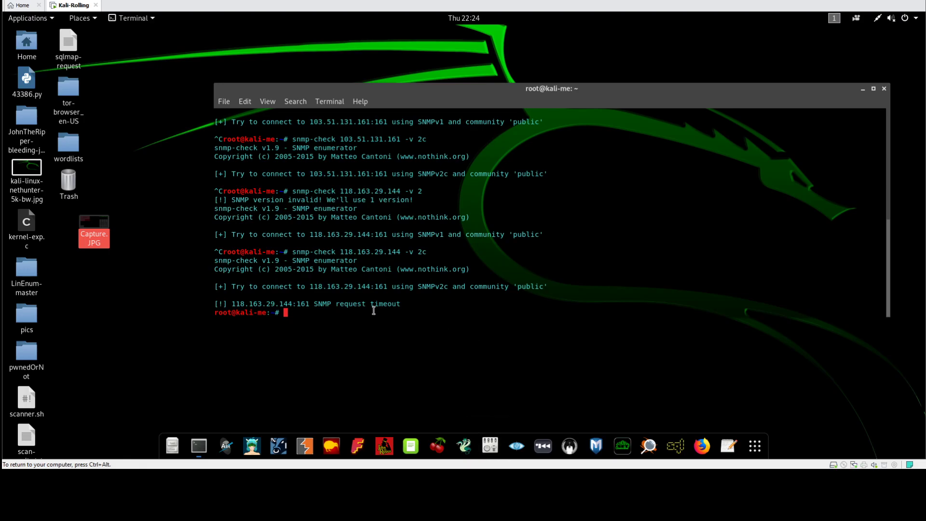
Rerun the previous snmp-check against 118.163.29.144 with -v 1 instead of -v 2c.
key("Up")
key("BackSpace")
key("BackSpace")
type("1")
key("Return")
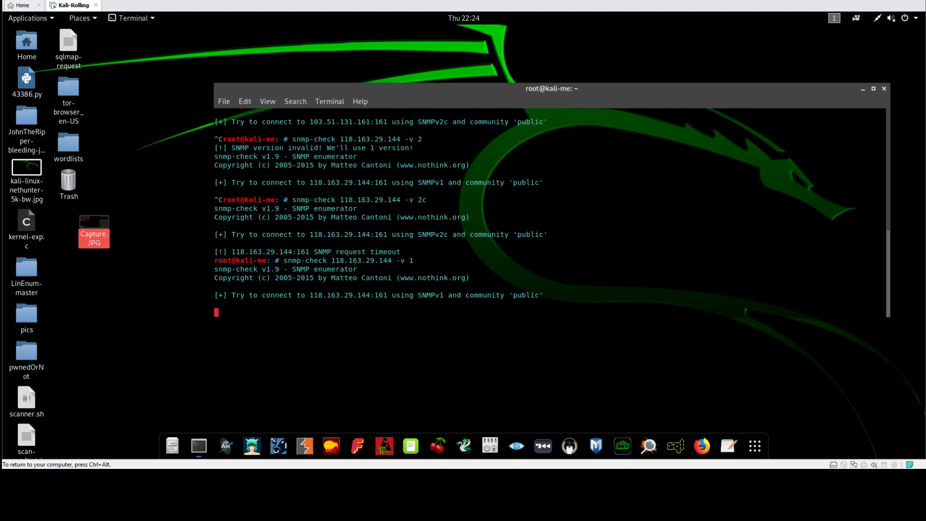
Abort the hanging snmp-check -v 1 scan of 118.163.29.144 and recall that command for editing.
key("ctrl+c")
key("Up")
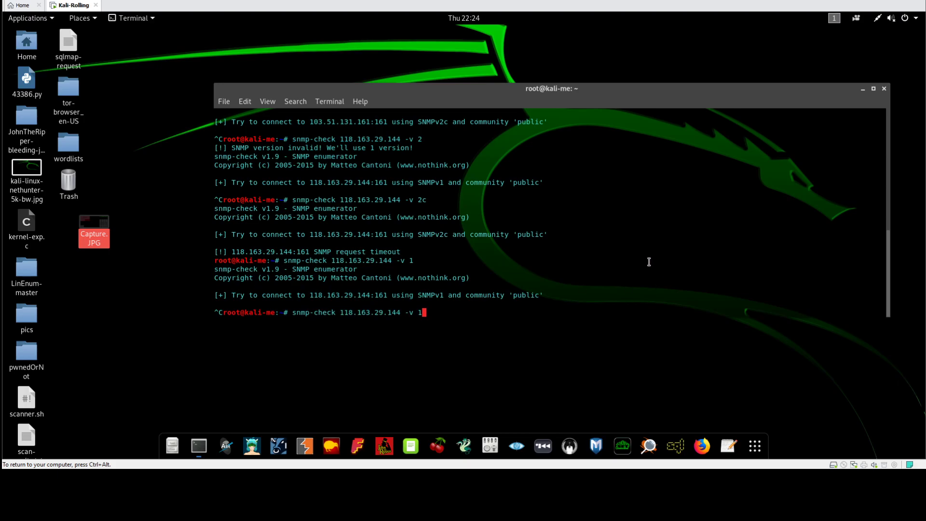
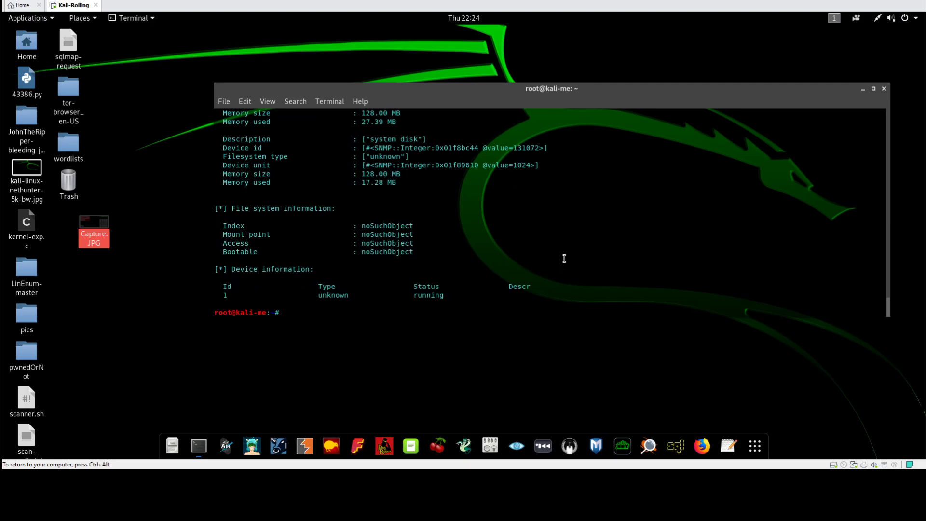
Make the terminal window taller and scroll up to the RouterOS system information at the top of the snmp-check output.
left_click_drag(499, 319, 498, 389)
left_click_drag(888, 372, 830, 191)
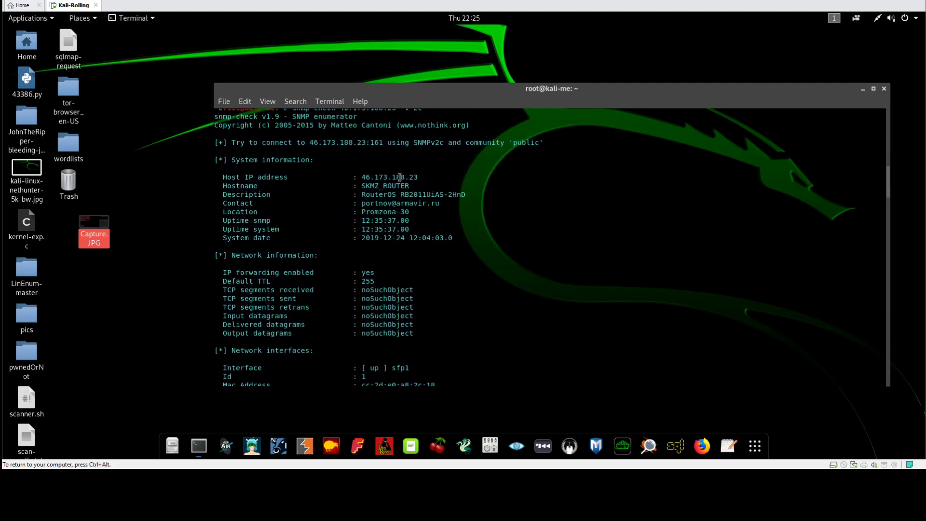
left_click_drag(418, 177, 401, 188)
left_click_drag(376, 272, 364, 273)
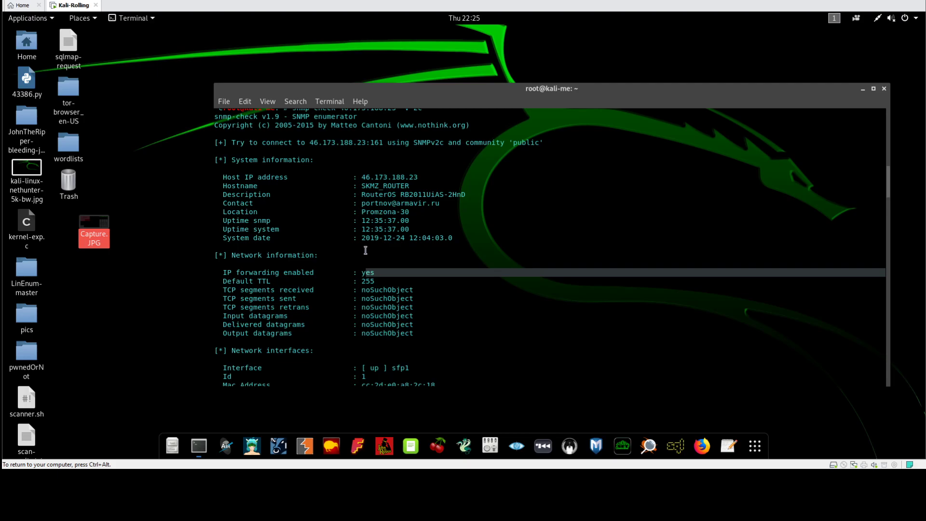
left_click(370, 268)
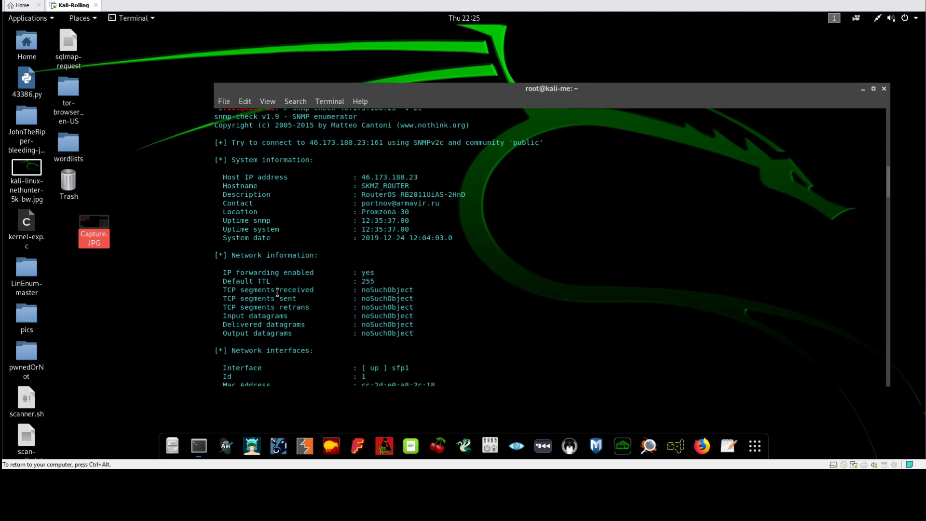
Scroll to the network interface entries sfp1, ether1, ether2 and ether3 with MAC addresses and speeds.
left_click_drag(885, 195, 890, 206)
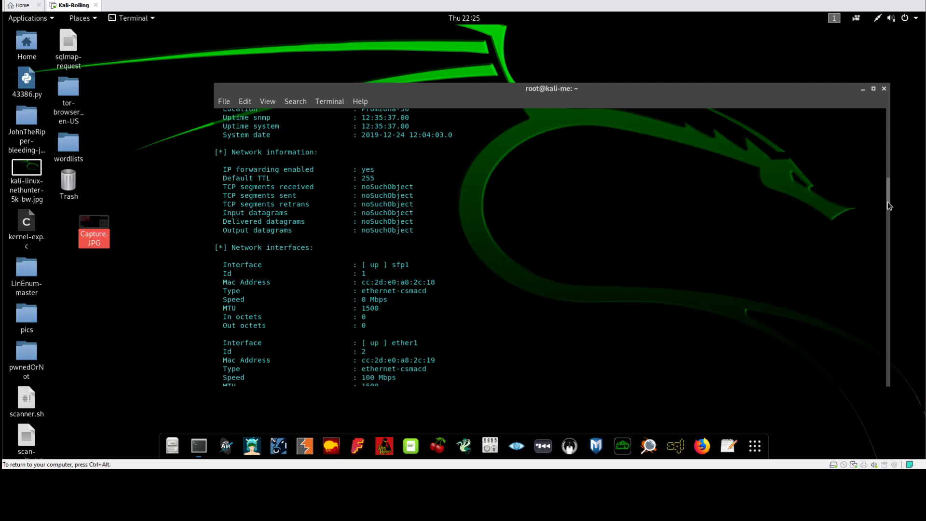
left_click_drag(888, 202, 890, 218)
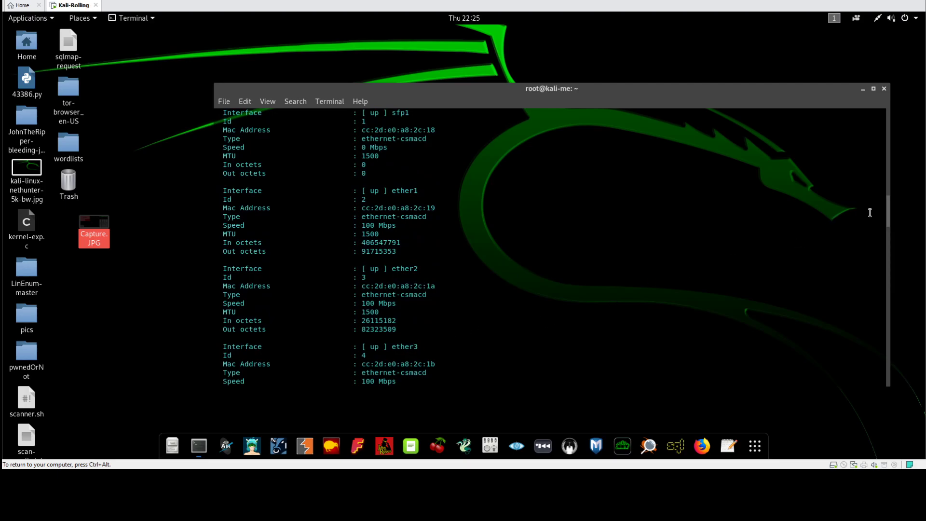
left_click_drag(888, 216, 889, 347)
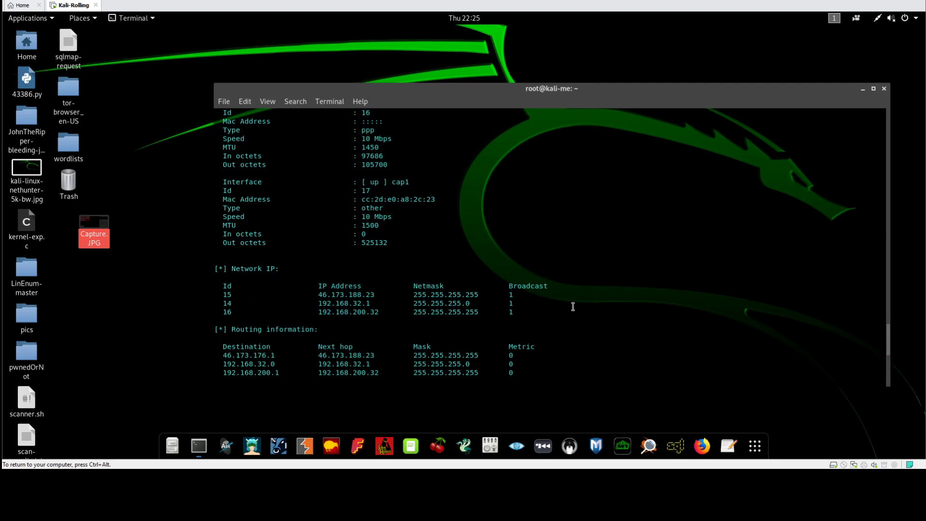
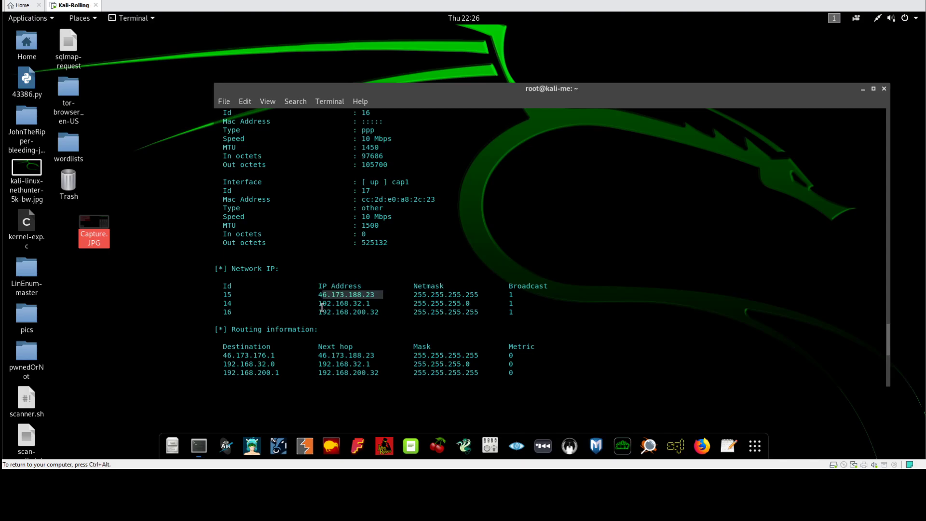
left_click(322, 307)
left_click_drag(318, 303, 371, 305)
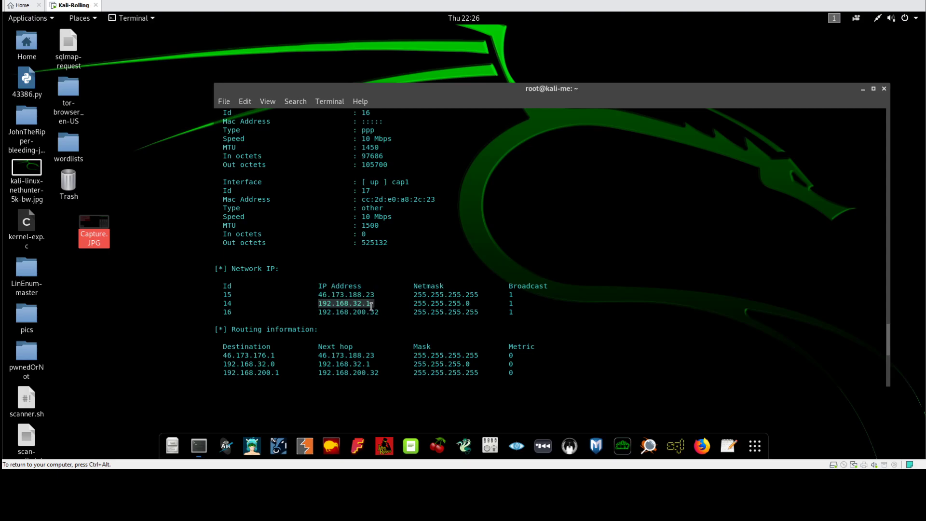
left_click(374, 319)
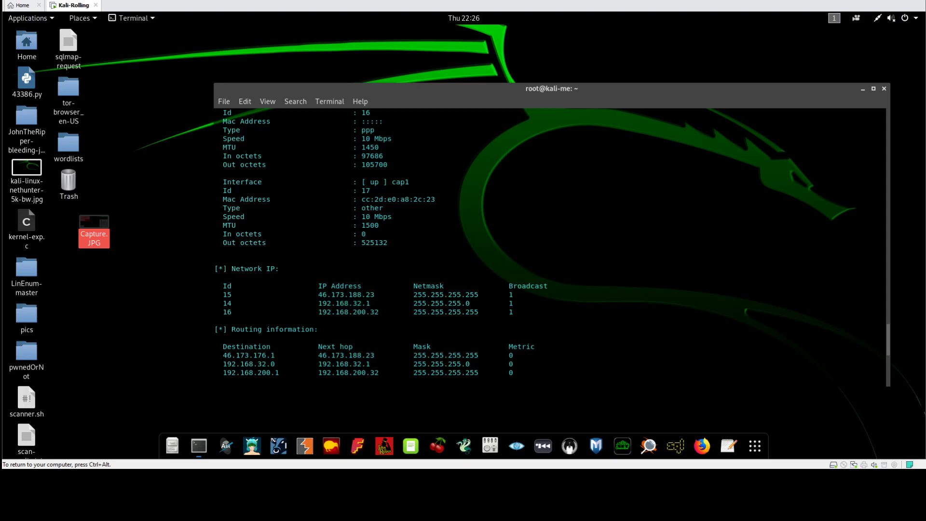
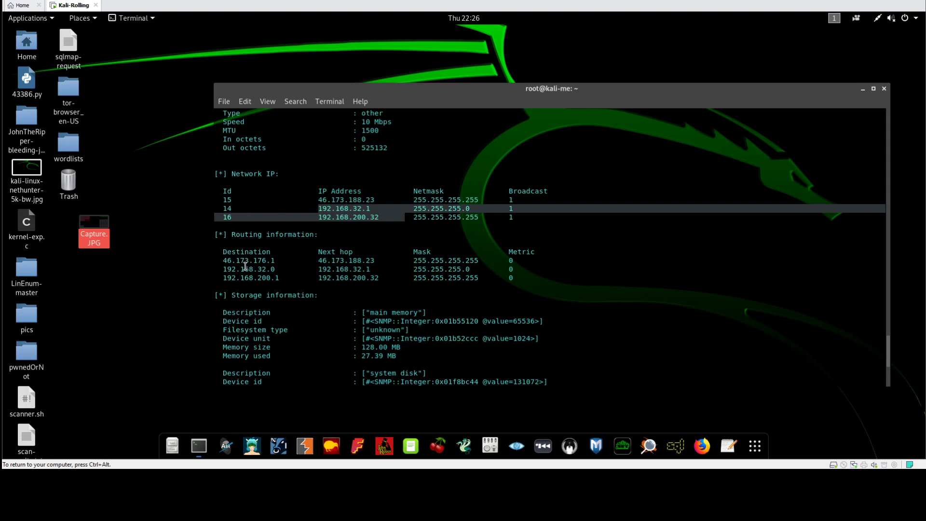
Deselect the network IP rows and scroll to the end of the SNMP storage and device output.
left_click(248, 273)
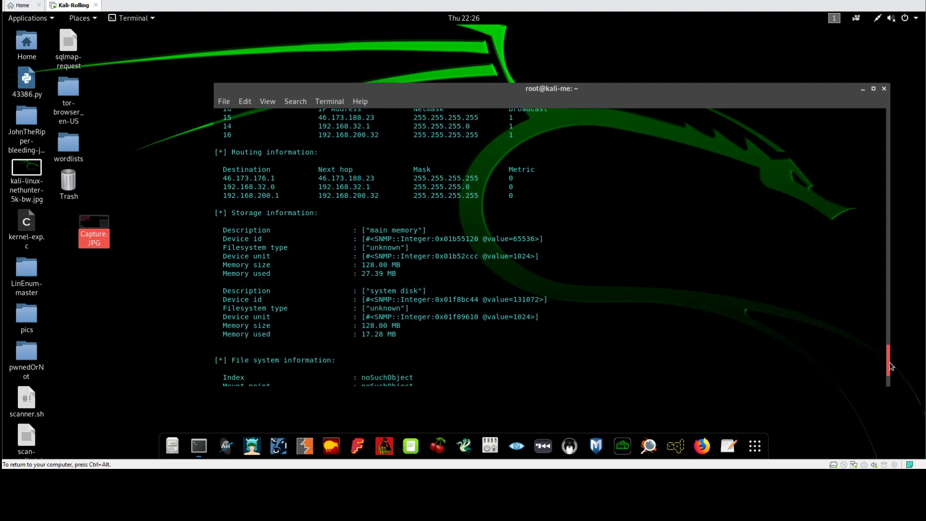
left_click_drag(891, 366, 891, 377)
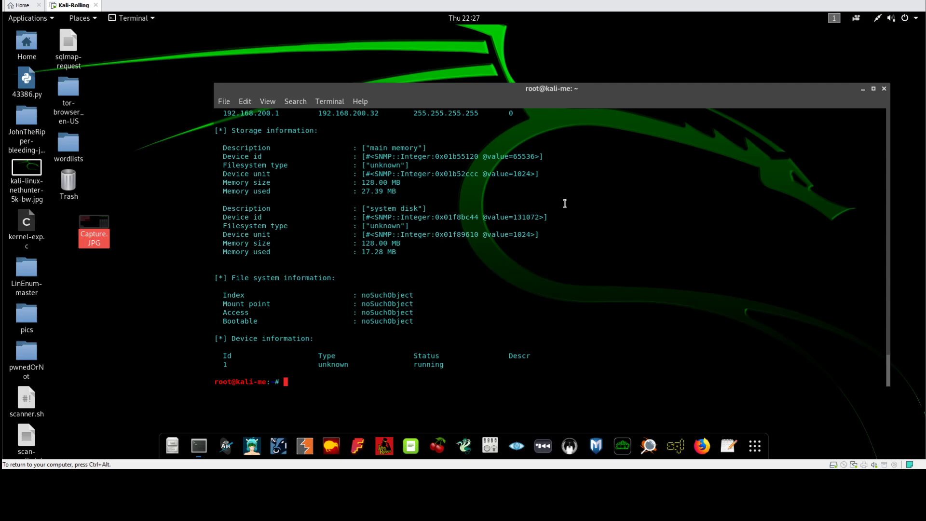
Launch swaks from Applications > Information Gathering > SMTP Analysis to view its manual.
scroll(882, 353, "up", 5)
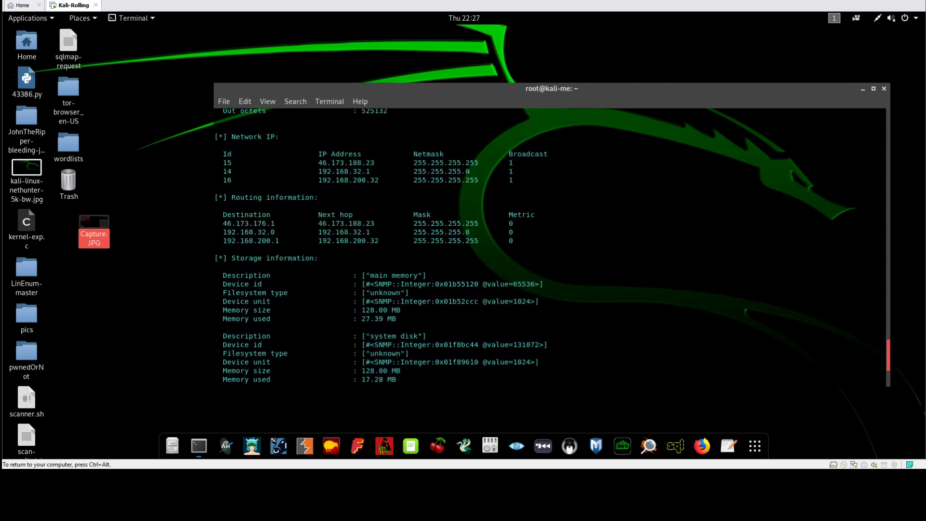
left_click_drag(883, 353, 858, 378)
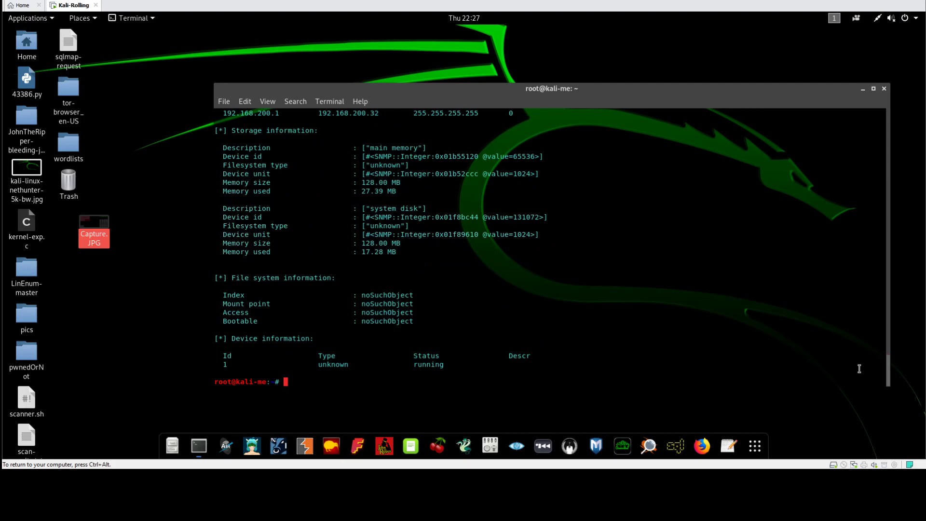
left_click(45, 19)
left_click(78, 66)
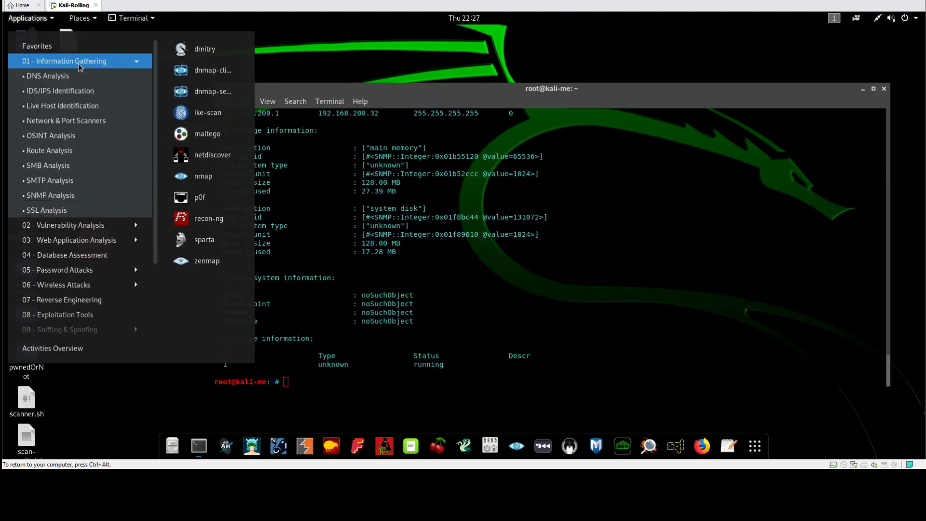
mouse_move(64, 180)
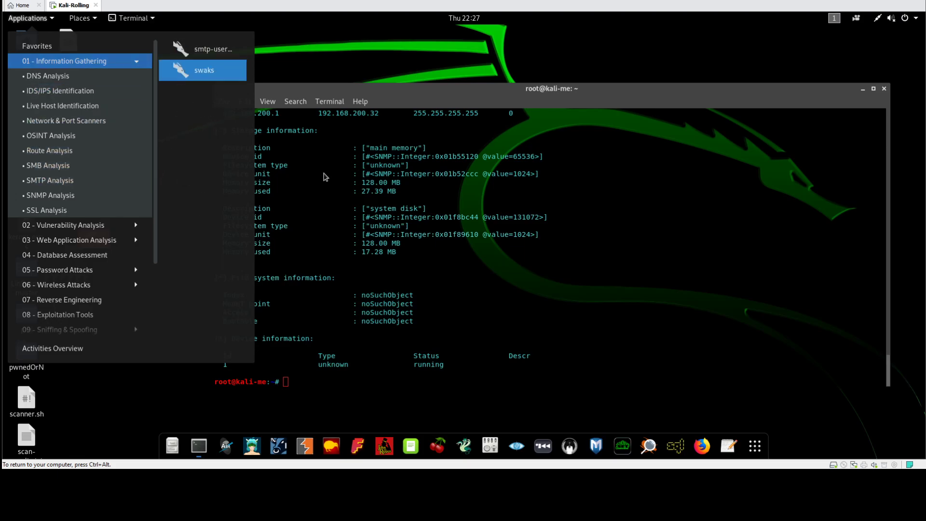
left_click(204, 71)
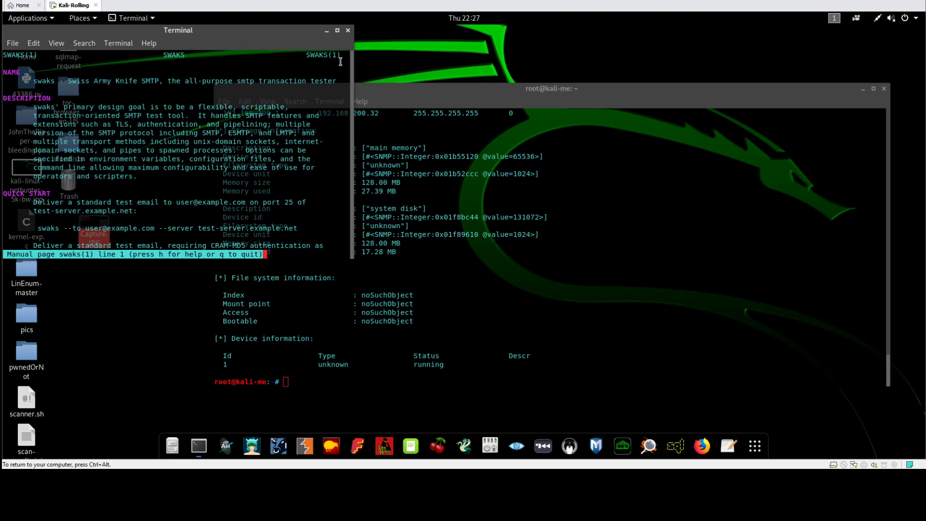
Close the swaks manual and open a second terminal window from the File menu.
left_click(348, 30)
left_click(225, 101)
left_click(240, 121)
Run onesixtyone without arguments to print its 0.3.2 usage help and examples.
type("one")
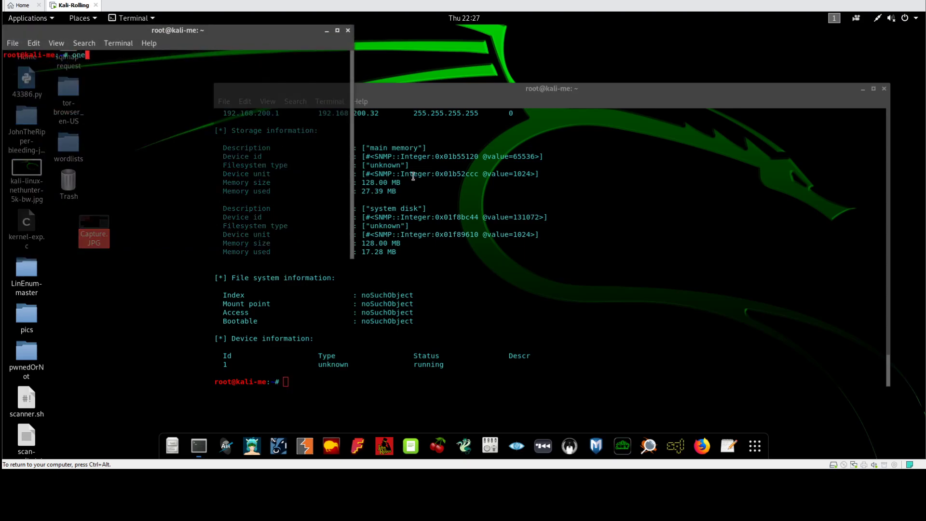
type("sixtyone")
key("Return")
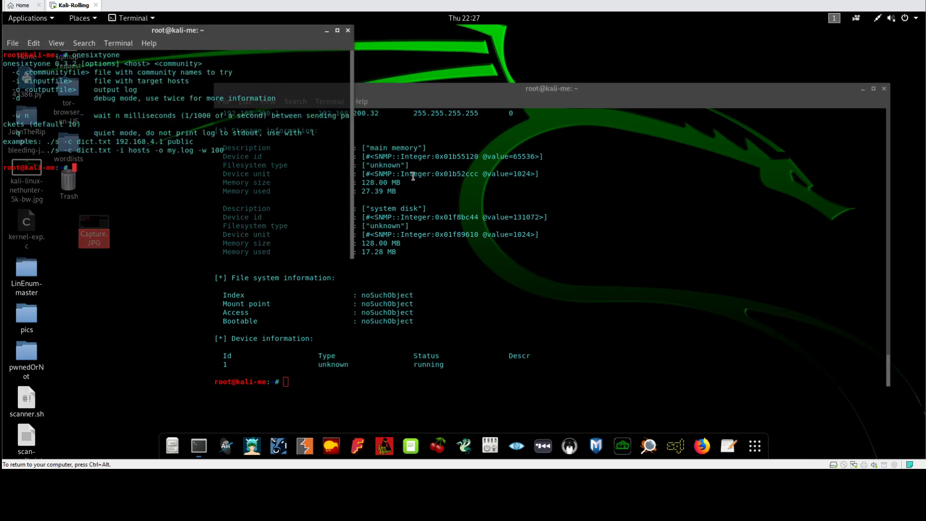
left_click_drag(230, 41, 654, 183)
Minimise the SNMP output window, then centre and widen the onesixtyone window.
left_click_drag(654, 89, 601, 67)
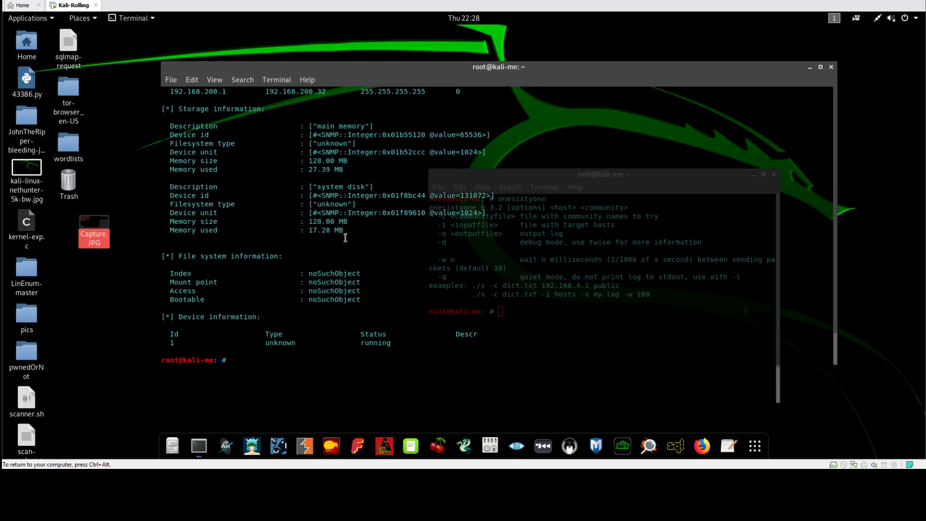
left_click(810, 67)
left_click_drag(659, 187, 467, 125)
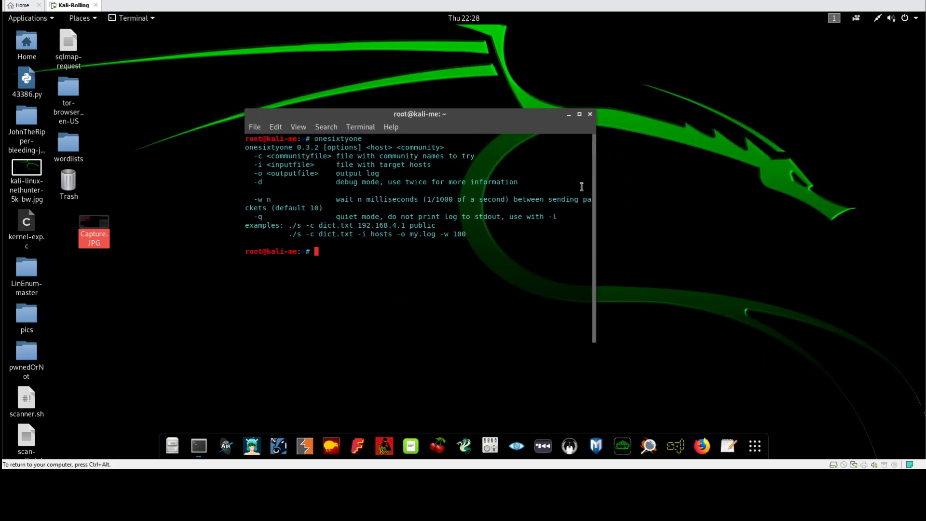
left_click_drag(595, 198, 769, 172)
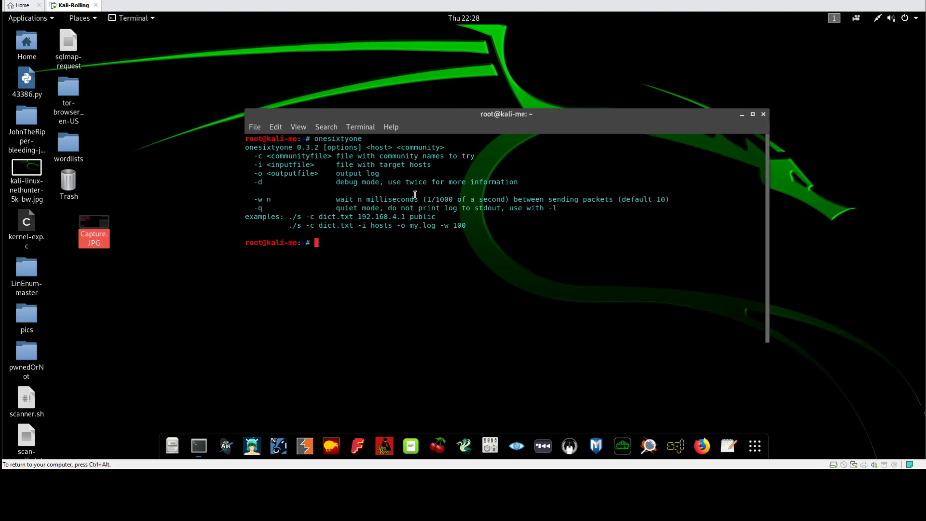
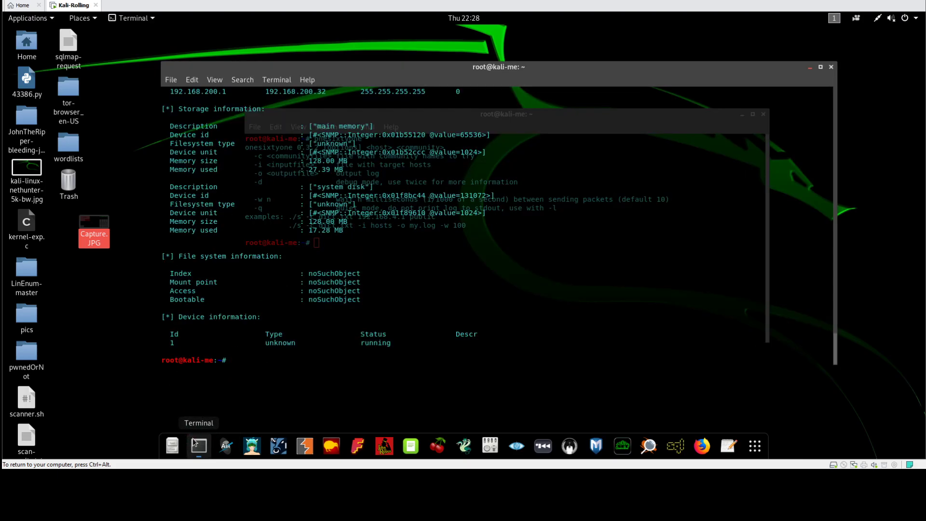
Bring the onesixtyone help terminal to the front and minimize it.
left_click(198, 444)
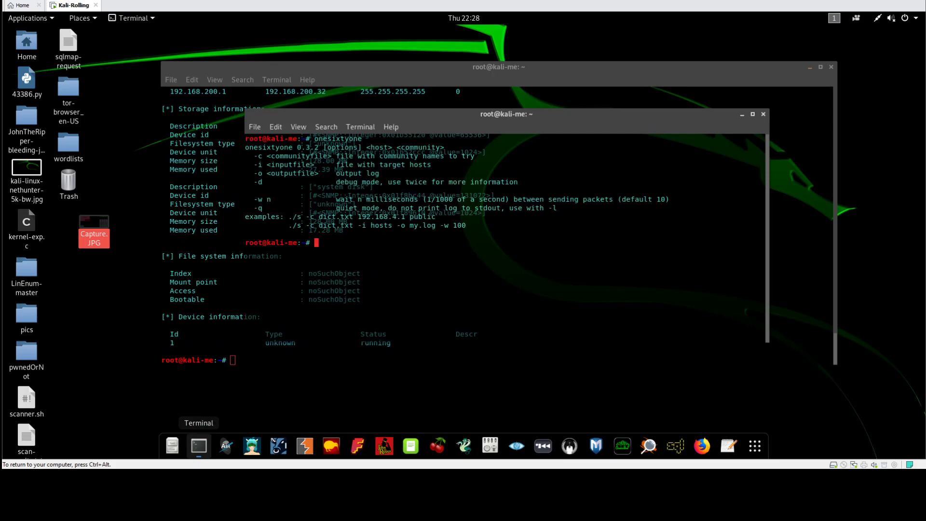
left_click(743, 117)
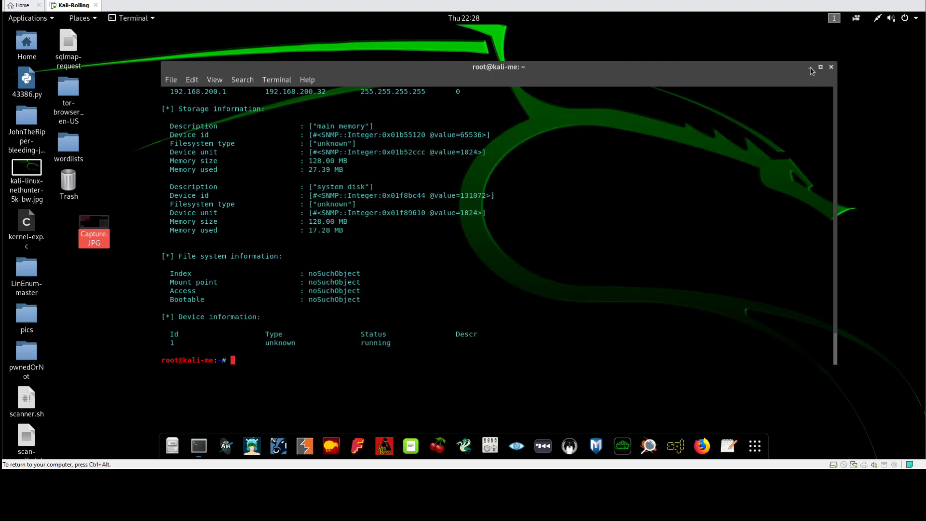
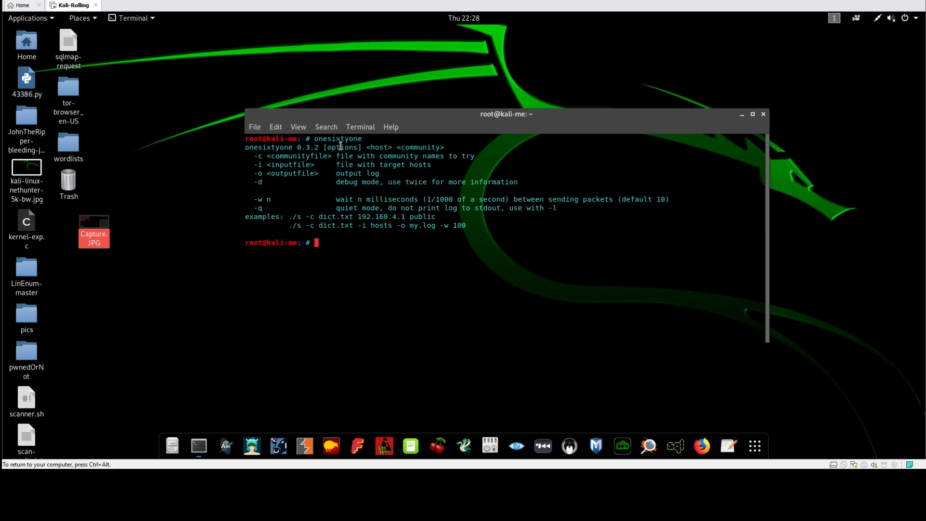
Minimize the onesixtyone usage-help terminal to reveal the SNMP device-information terminal.
left_click(742, 114)
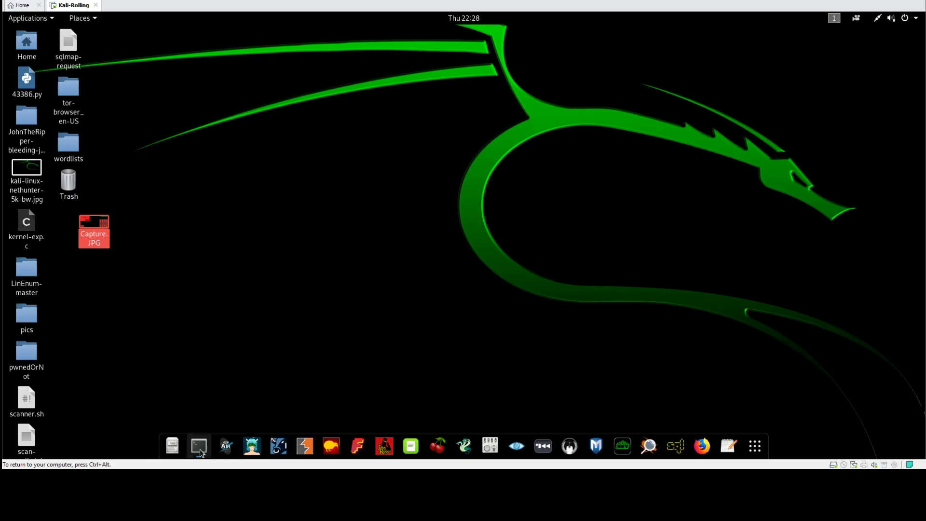
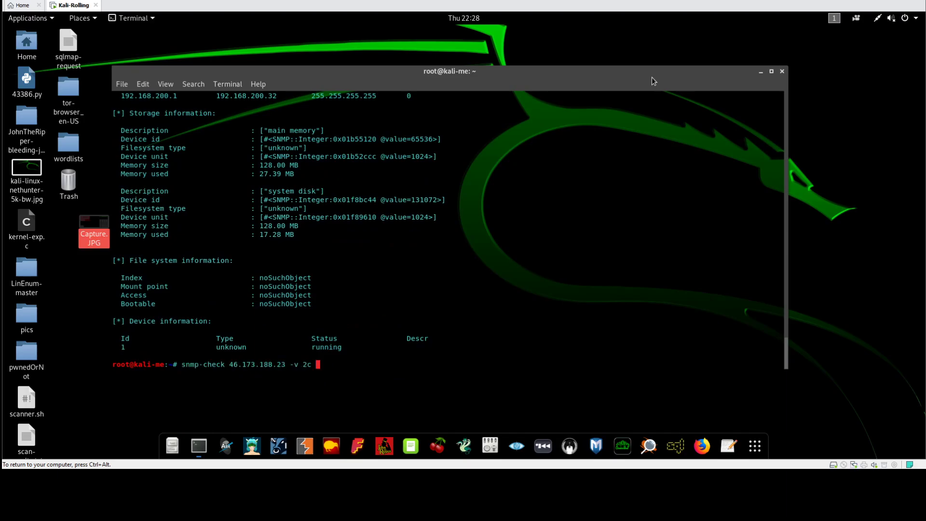
Scroll back up through the earlier snmp-check output for the RouterOS host 46.173.188.23.
scroll(735, 240, "up", 20)
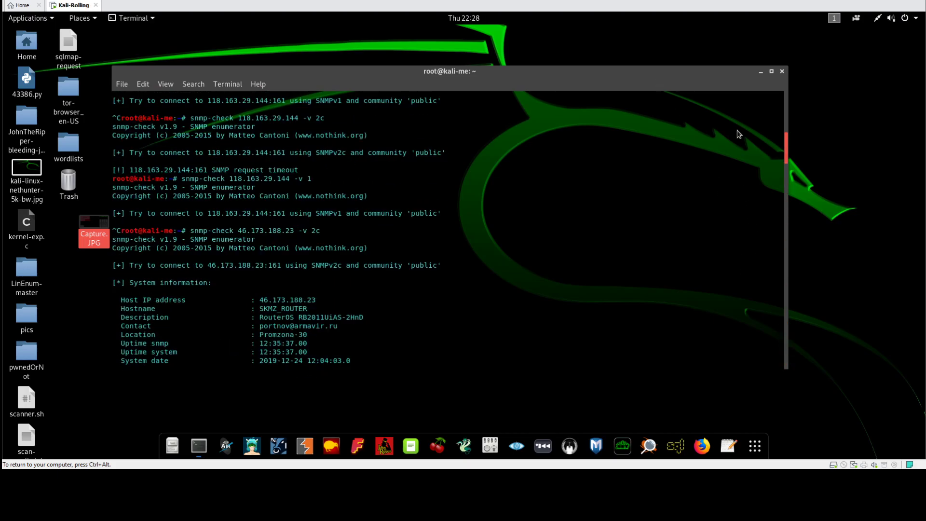
scroll(741, 130, "down", 10)
scroll(746, 120, "up", 11)
scroll(744, 110, "up", 2)
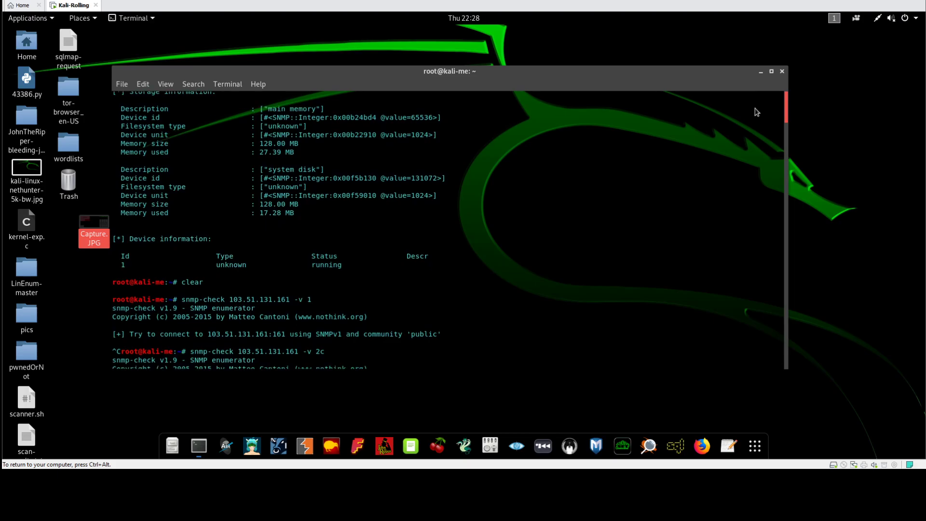
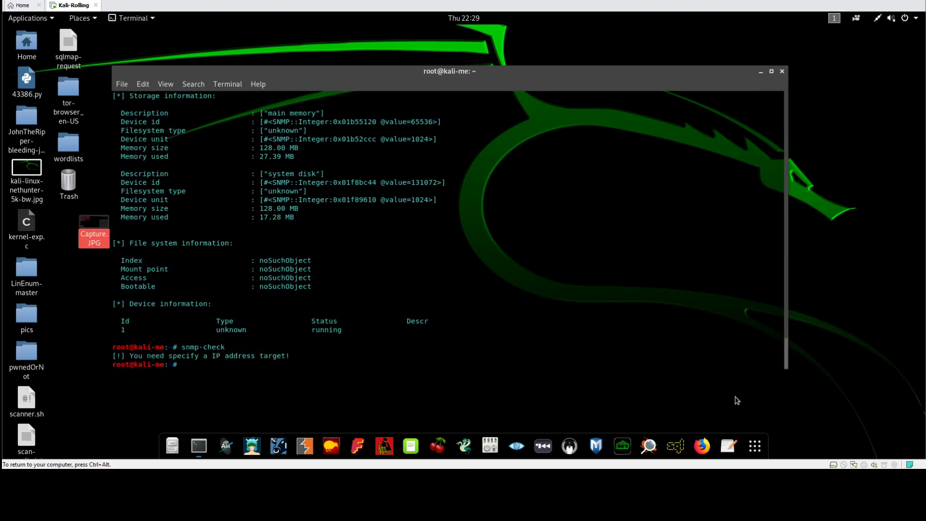
Run snmp-check without a target, then rerun it as snmp-check --help to list its options.
key("Up")
type("--help")
key("Return")
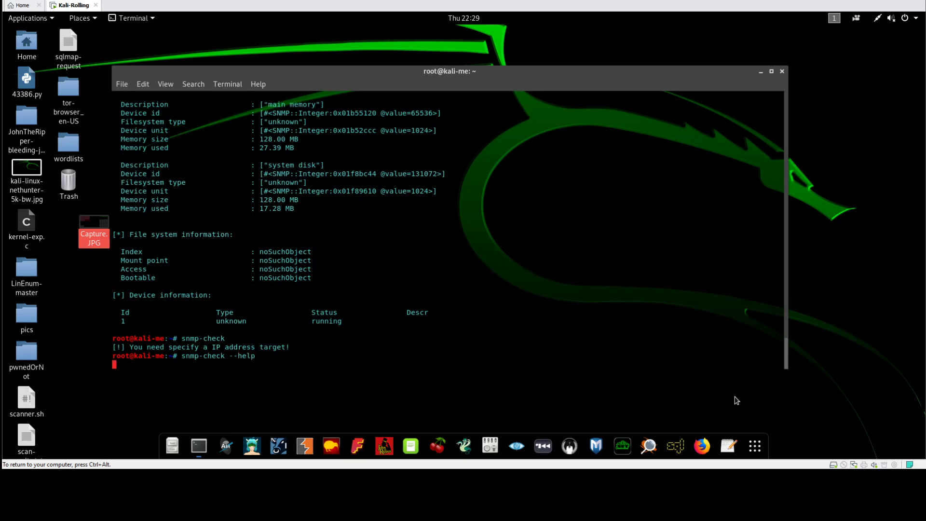